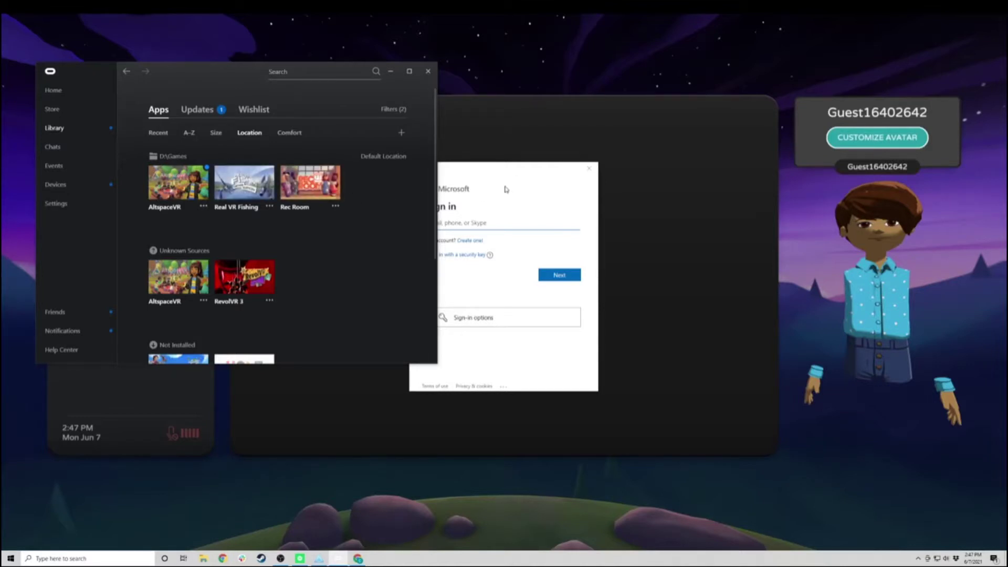
Step: Minimize the Oculus library and fill the Microsoft account e-mail field with a saved address
click(522, 179)
click(390, 71)
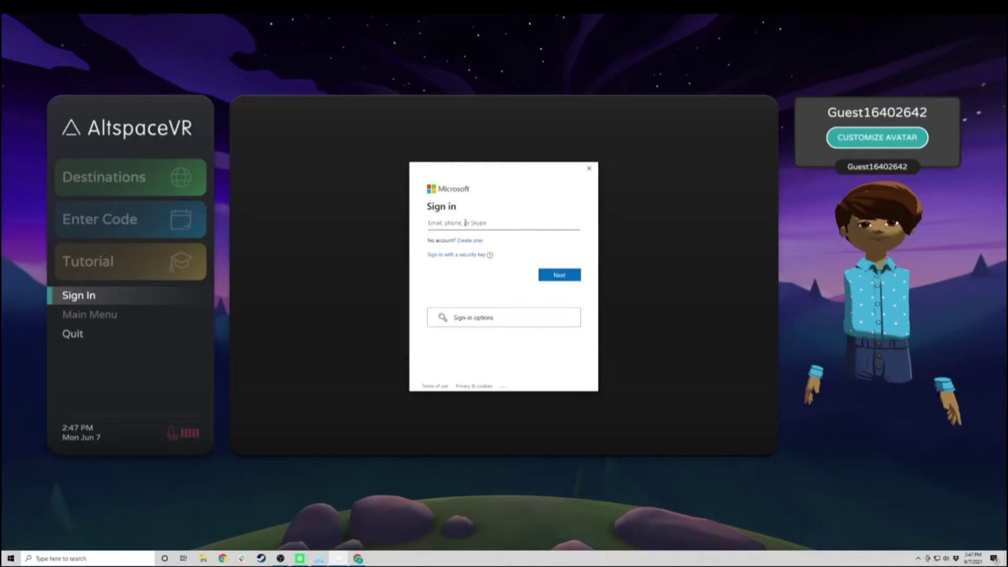
click(476, 226)
click(477, 243)
key(Return)
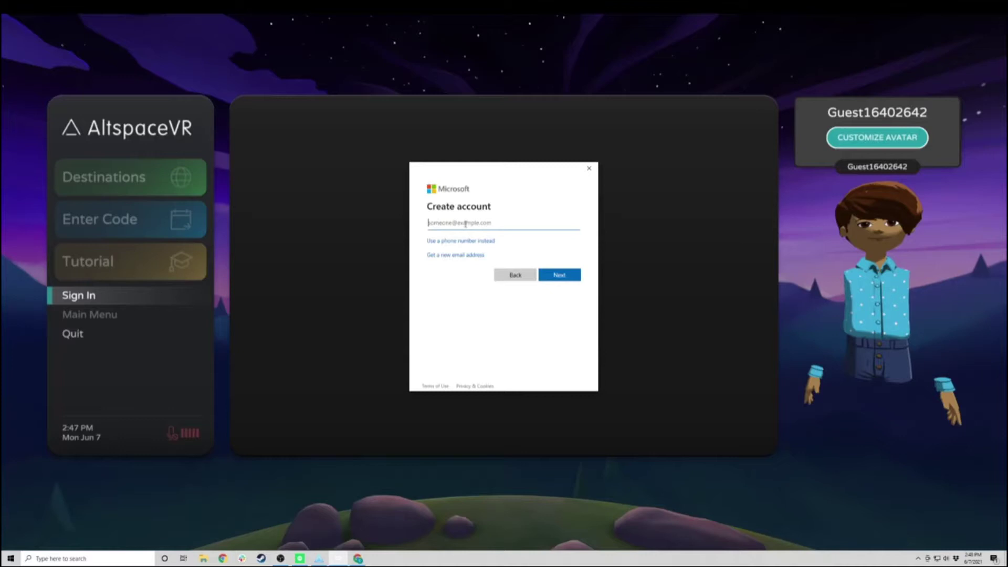
Step: Submit the e-mail address and set a password for the new Microsoft account
key(ctrl+v)
key(Return)
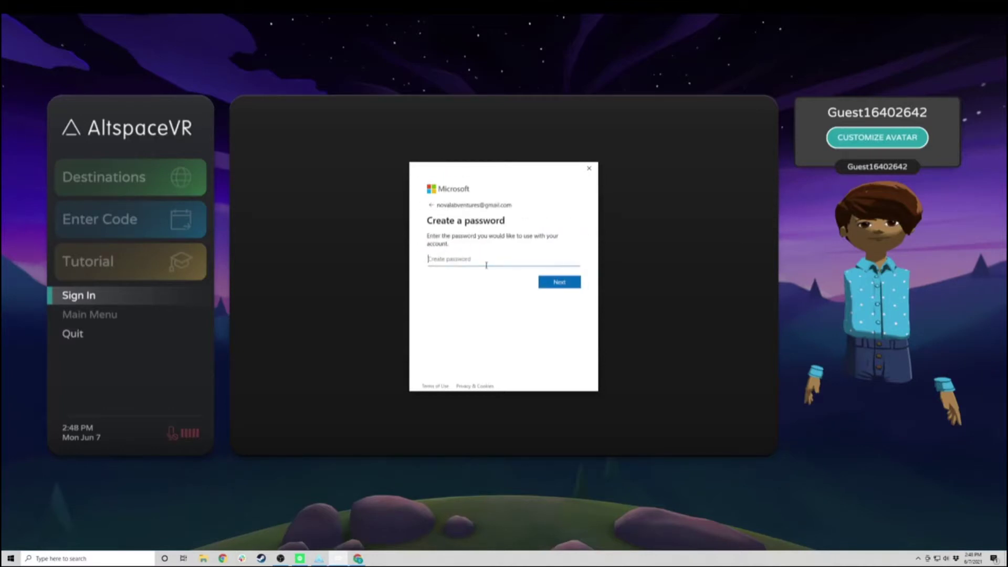
text(•••••••••)
click(559, 283)
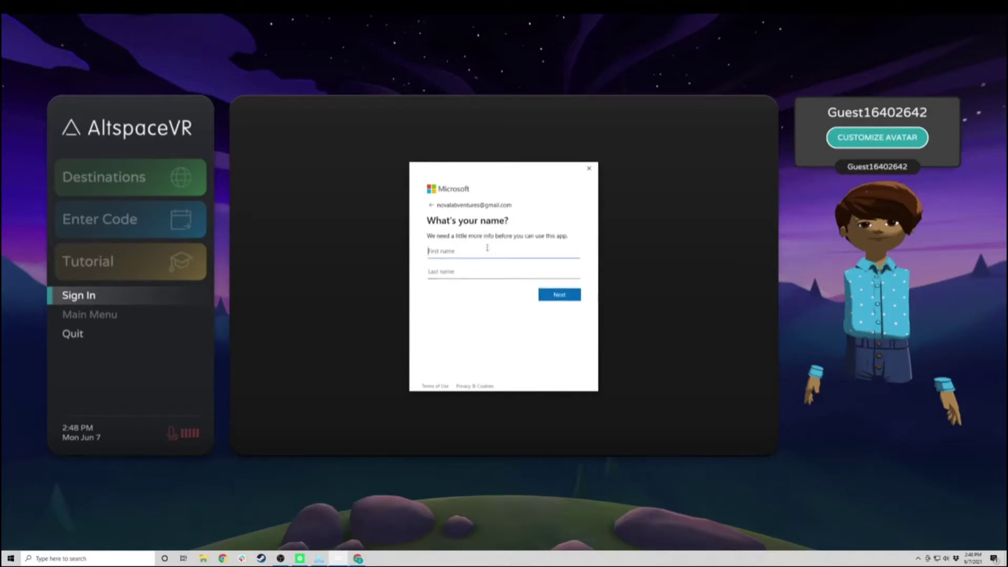
Step: Enter the account holder's first and last name and continue
text(Paul)
key(Tab)
text(K)
click(556, 297)
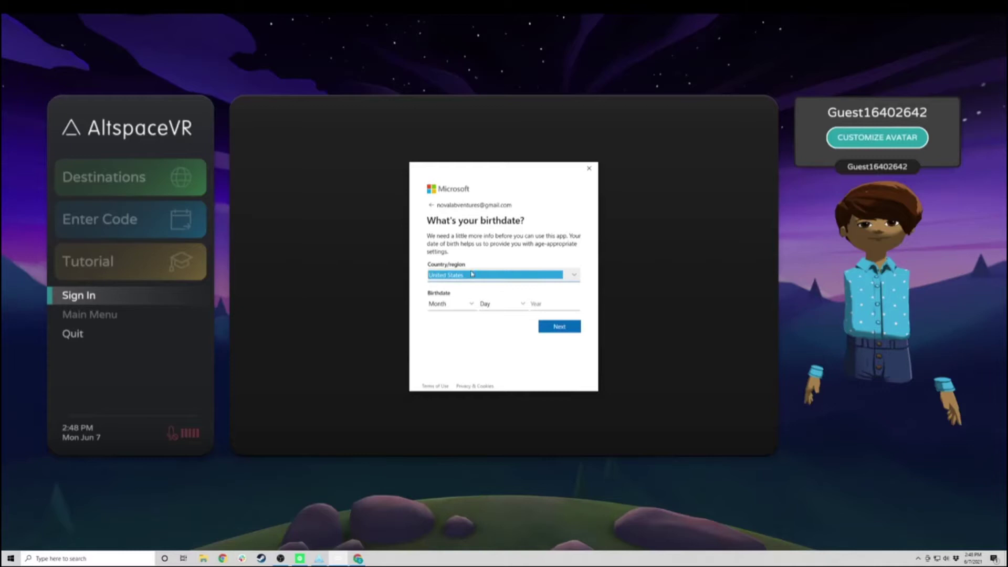
Step: Set the birthdate to January 1, 1979 and submit it
click(465, 307)
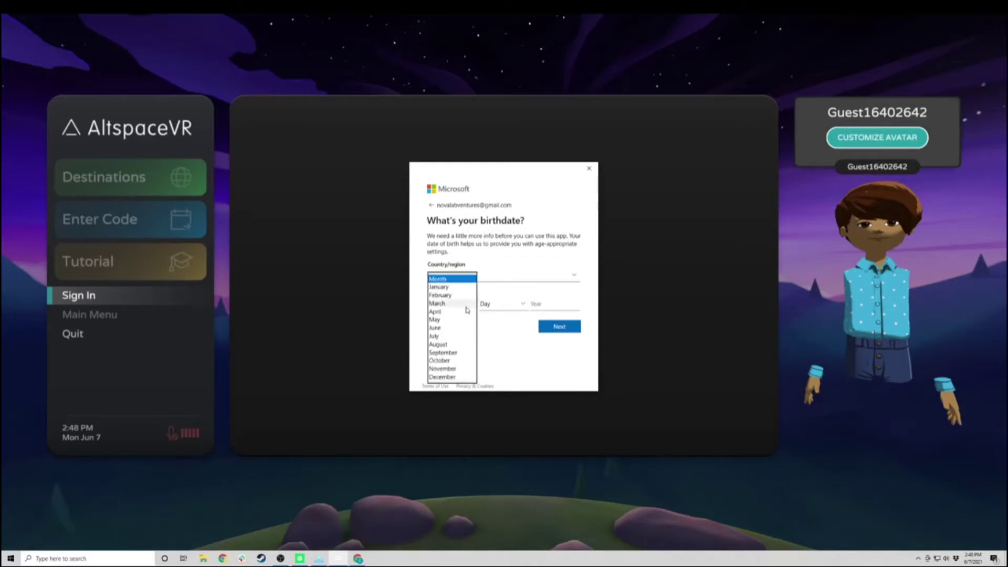
click(461, 287)
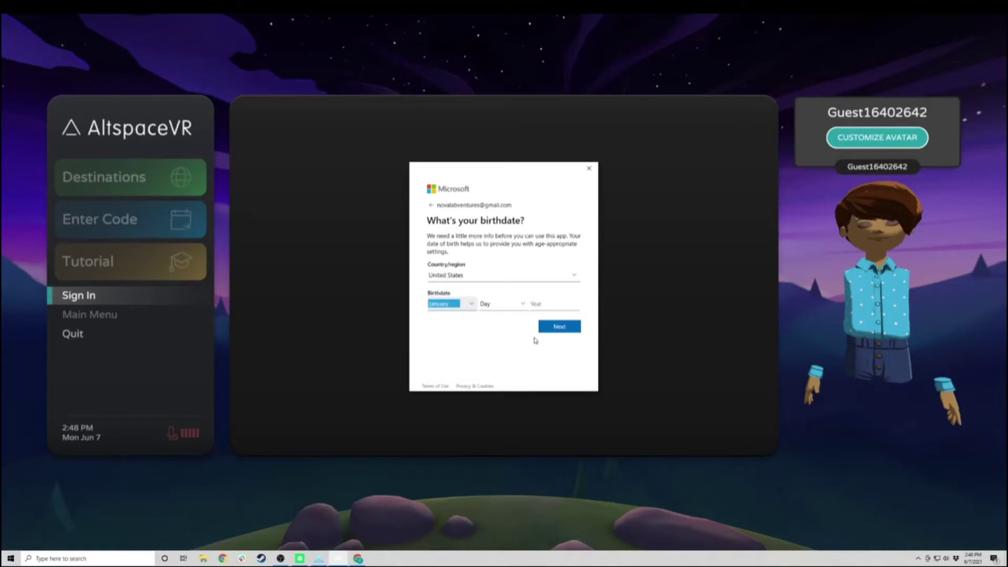
click(502, 307)
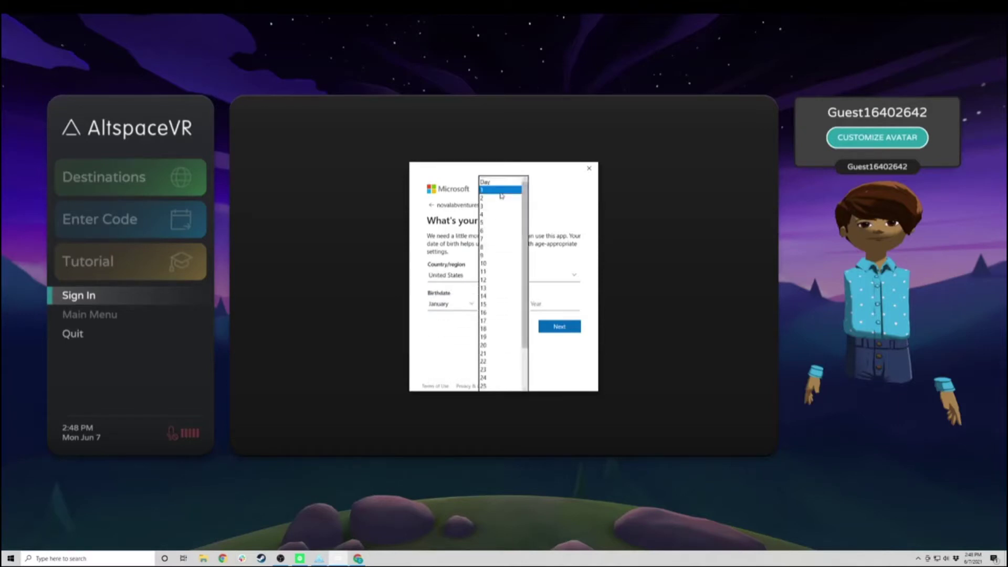
click(502, 187)
click(561, 306)
text(1979)
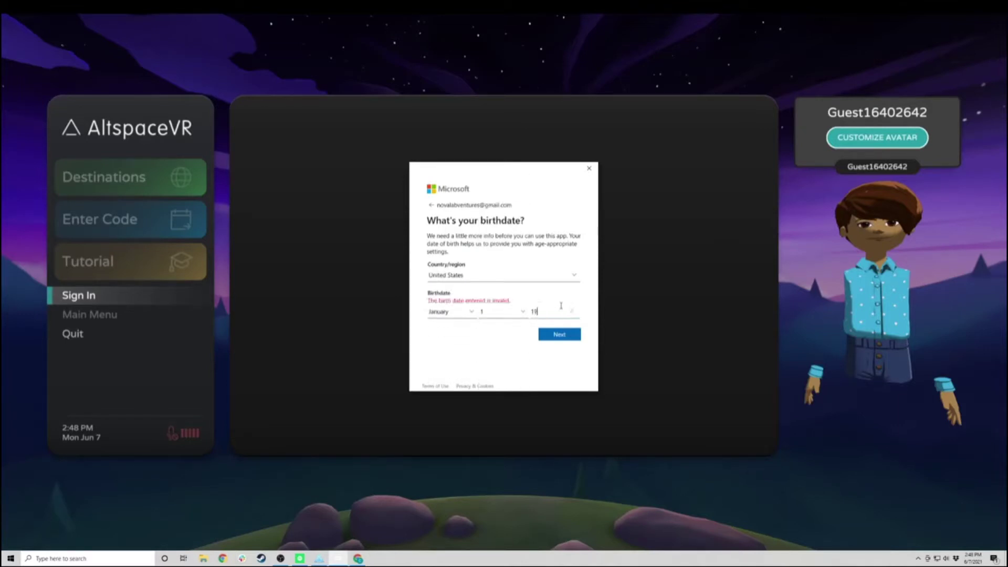
click(562, 329)
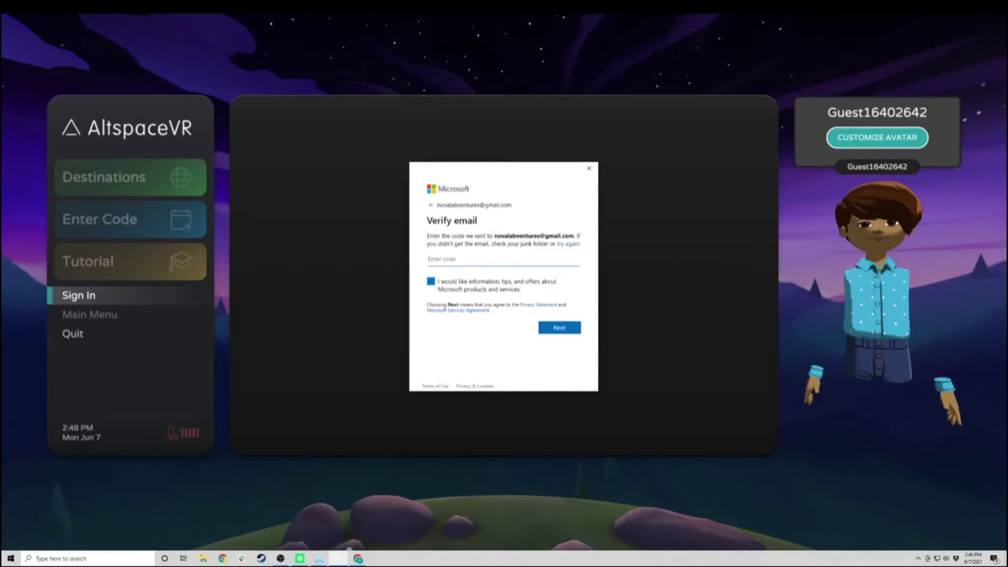
Step: Opt out of Microsoft offers and copy the security code from the Gmail verification e-mail
click(432, 283)
click(358, 558)
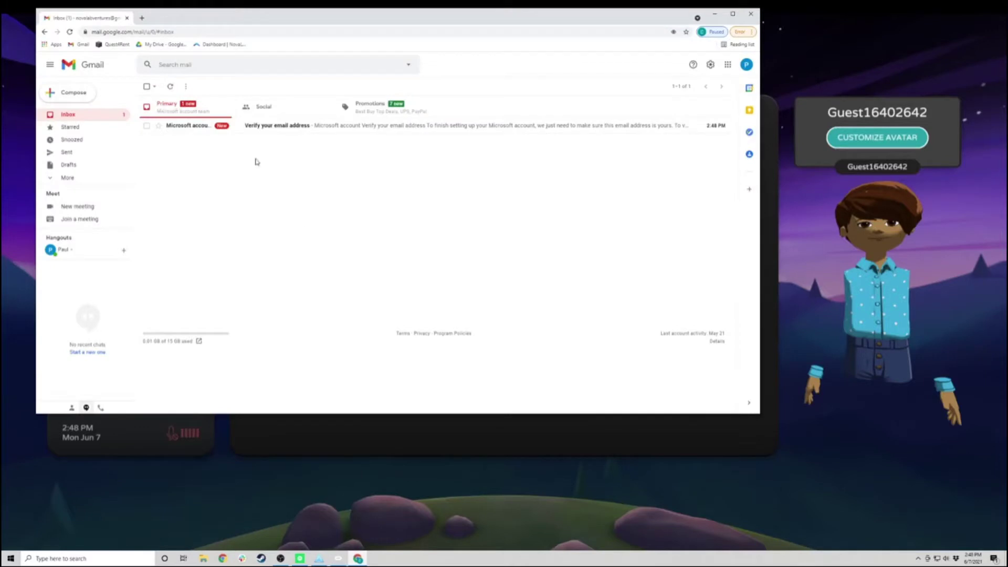
click(191, 124)
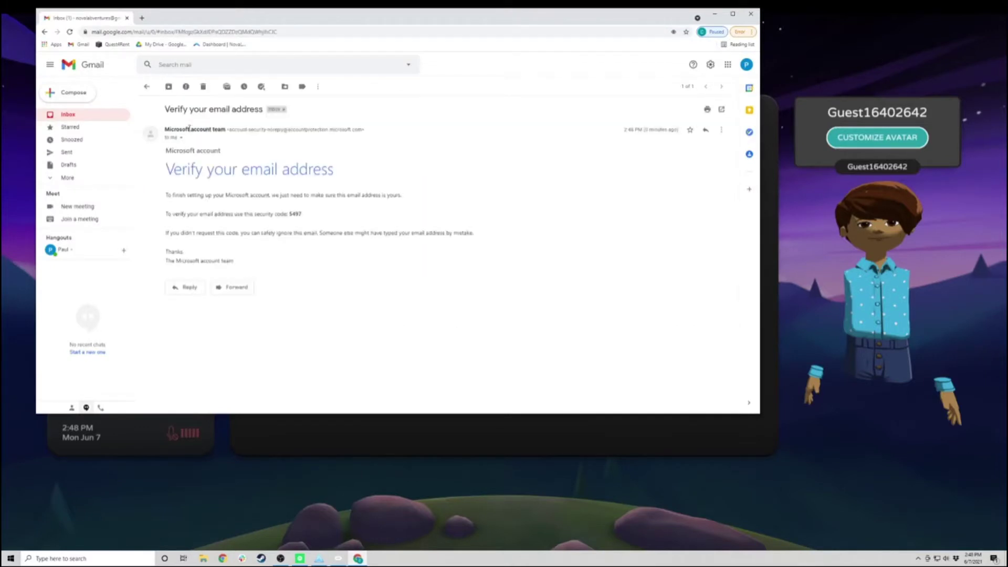
double_click(297, 214)
key(ctrl+c)
key(alt+Tab)
click(481, 261)
Step: Paste and submit the verification code, then allow AltspaceVR access to the account
key(ctrl+v)
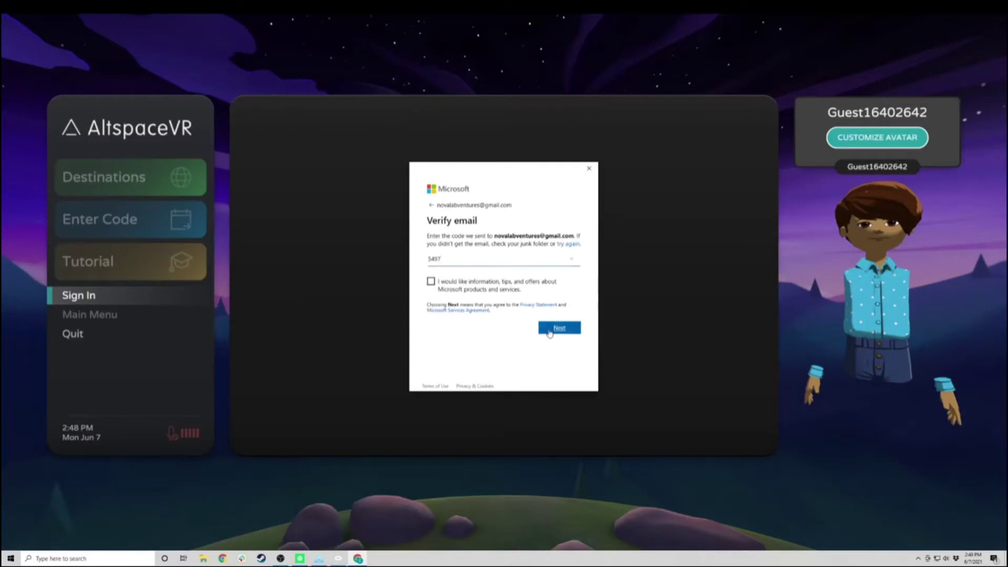
click(551, 329)
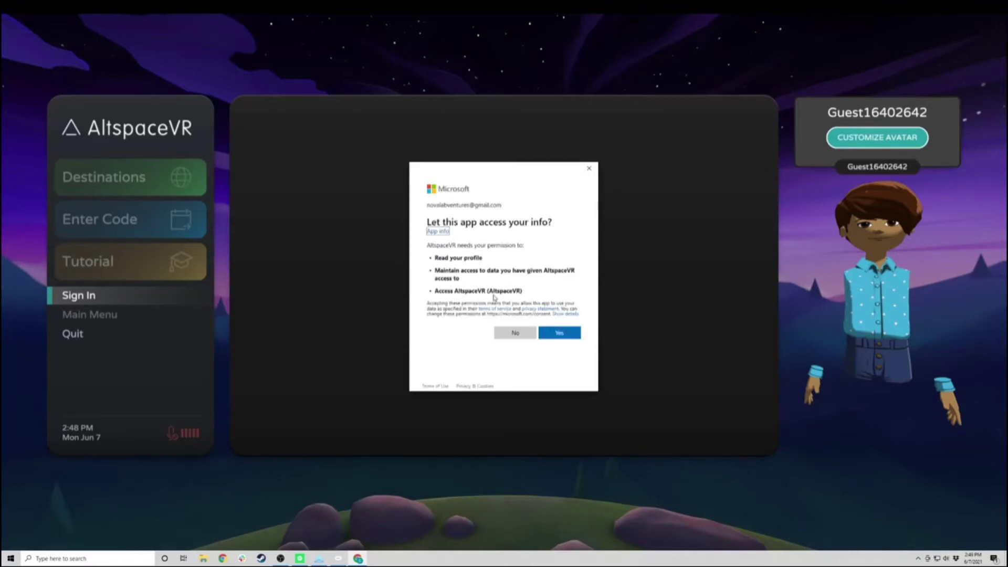
click(560, 334)
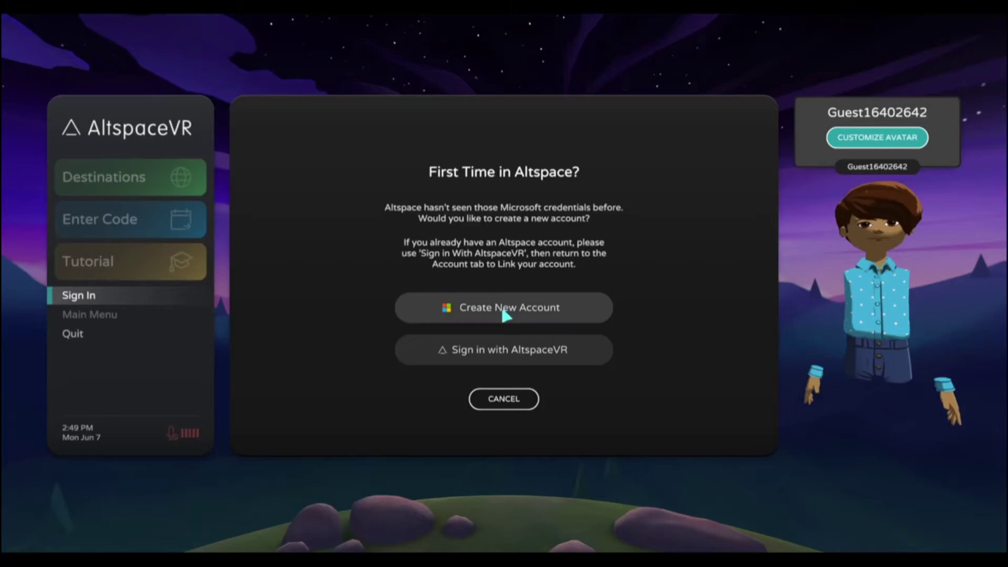
Step: Sign in to AltspaceVR with the new Microsoft account and choose Create New Account
click(486, 354)
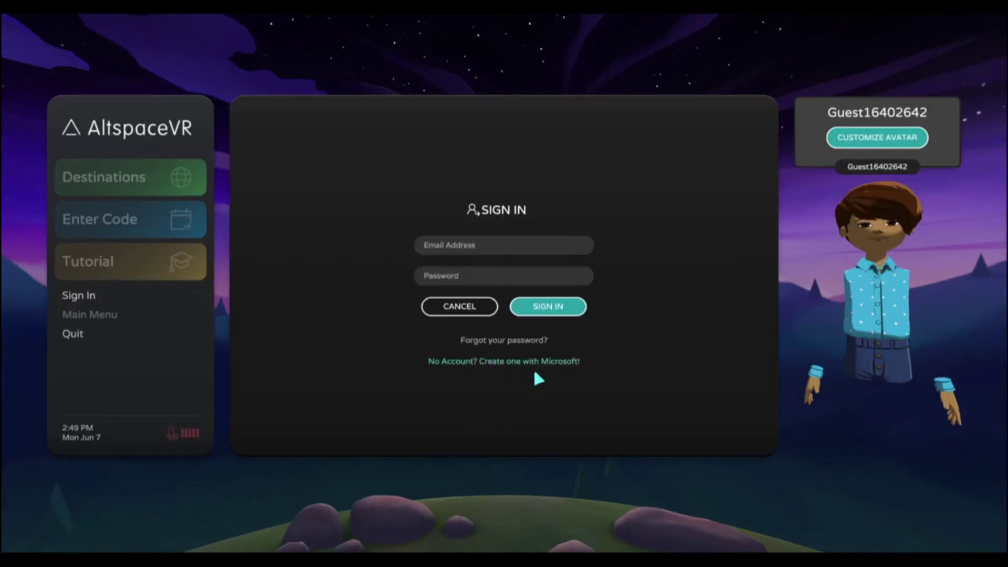
click(472, 311)
click(512, 317)
click(489, 264)
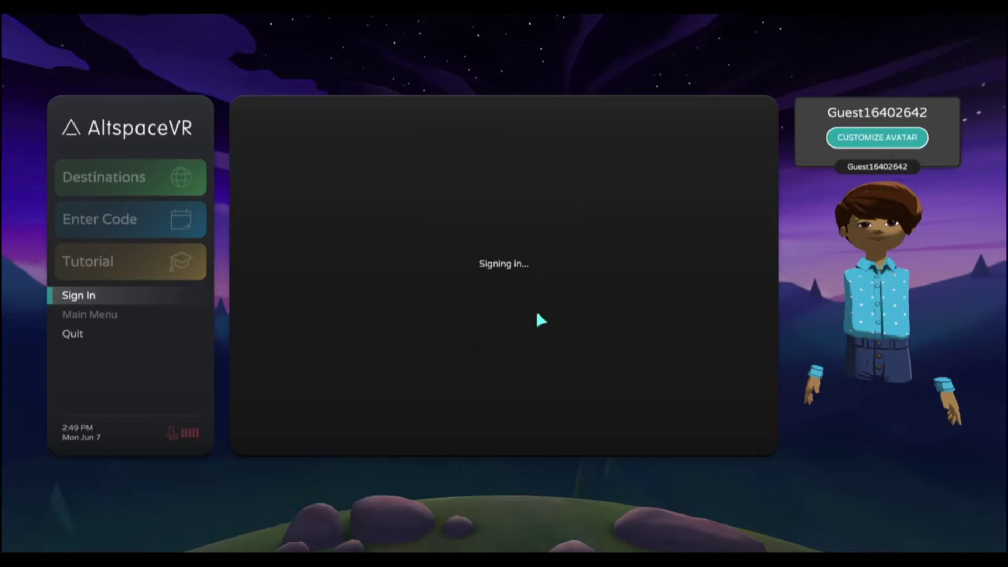
click(474, 237)
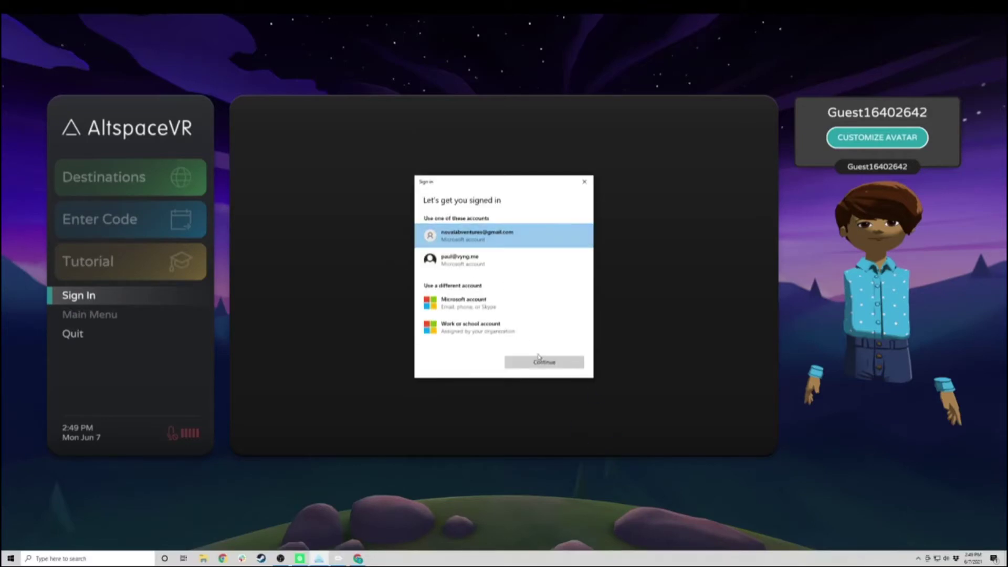
click(541, 361)
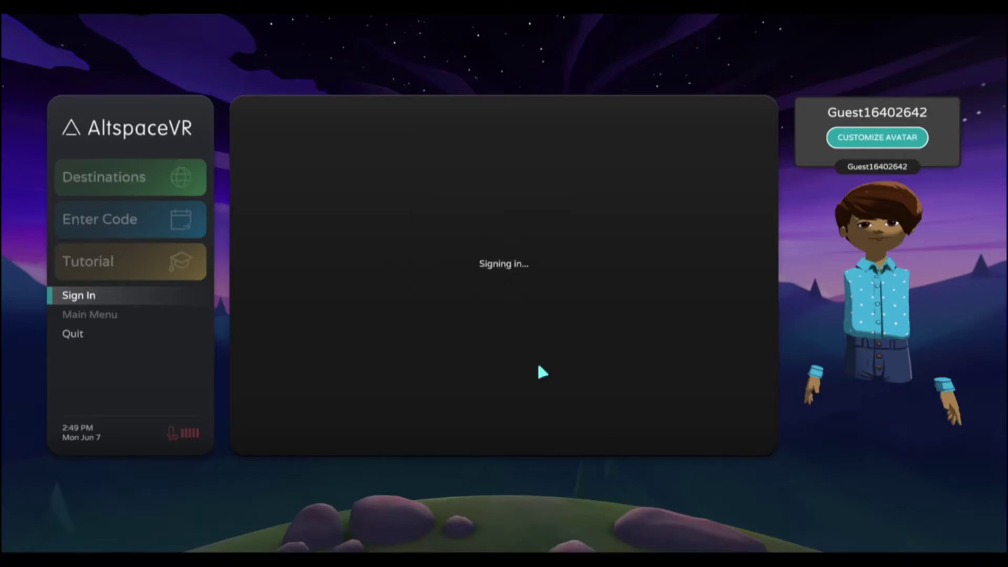
click(521, 313)
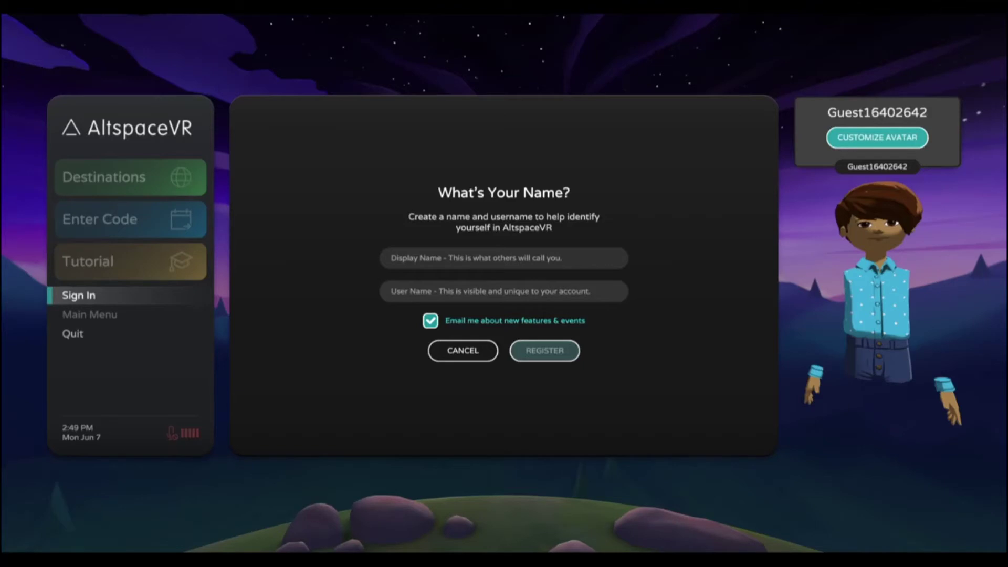
Step: Enter a display name and user name, opt out of feature e-mails, and register
click(522, 255)
text(Paul)
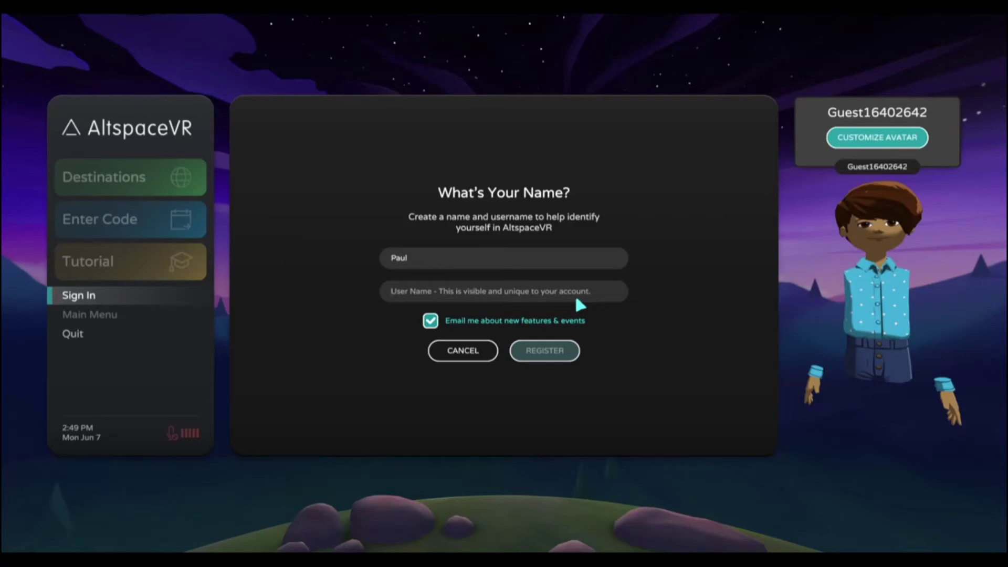
text(pk1)
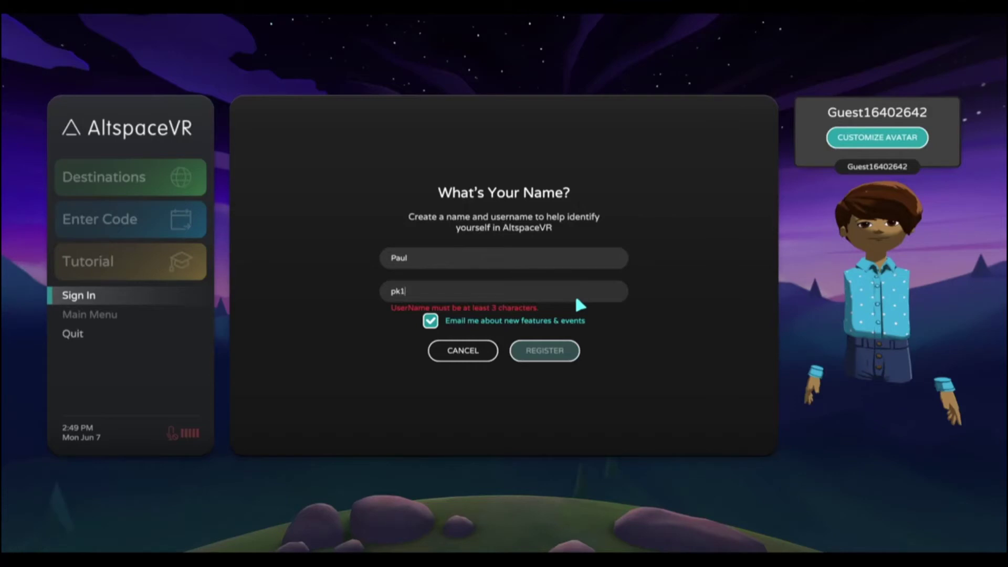
text(030)
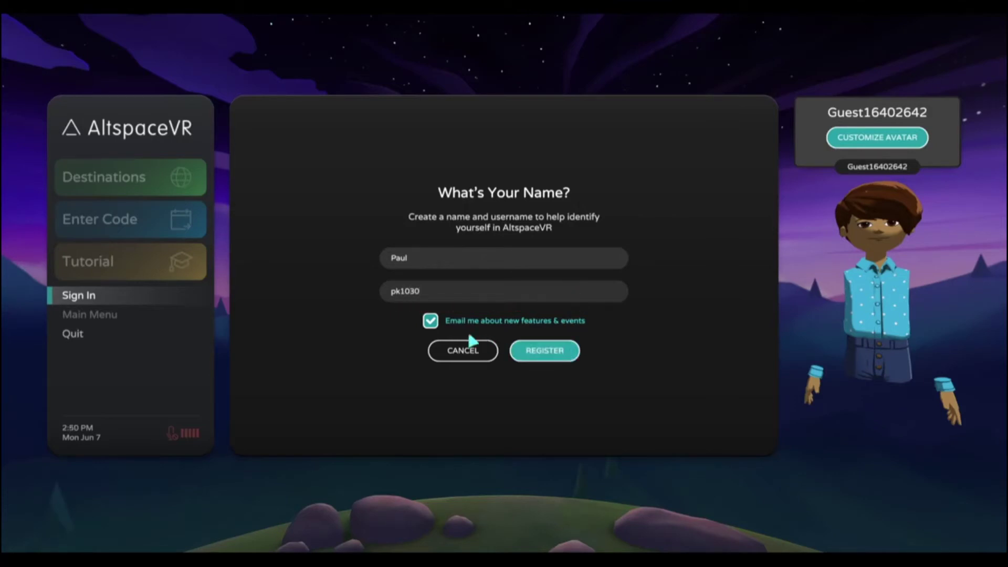
click(430, 323)
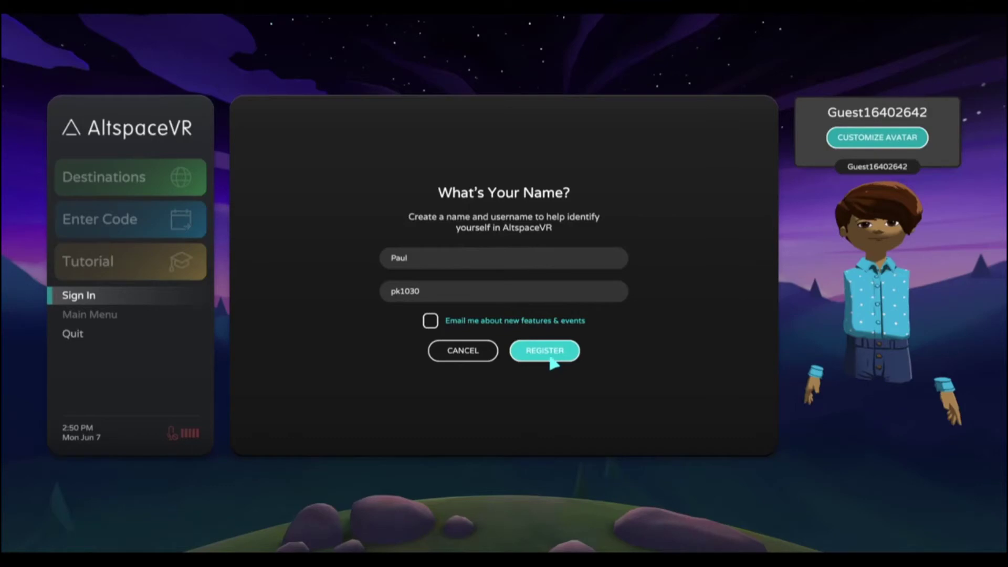
click(548, 359)
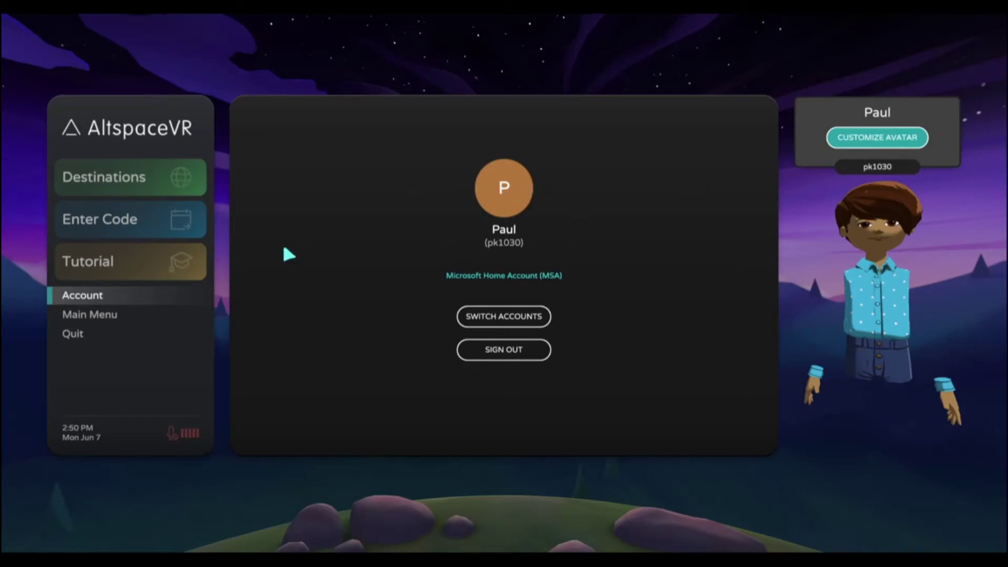
Step: Visit the Enter Code page and avatar customiser, then go to Destinations
click(95, 220)
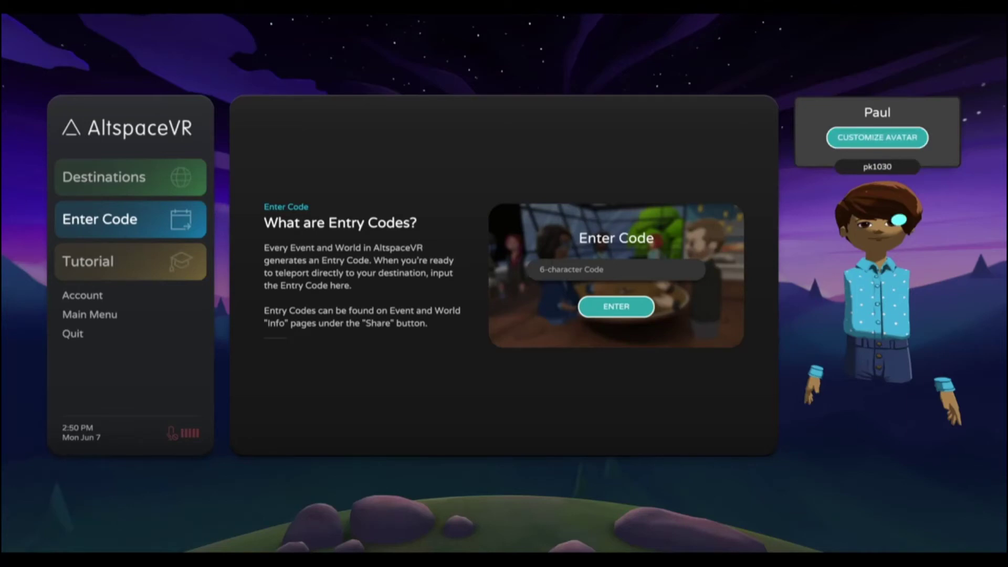
click(866, 138)
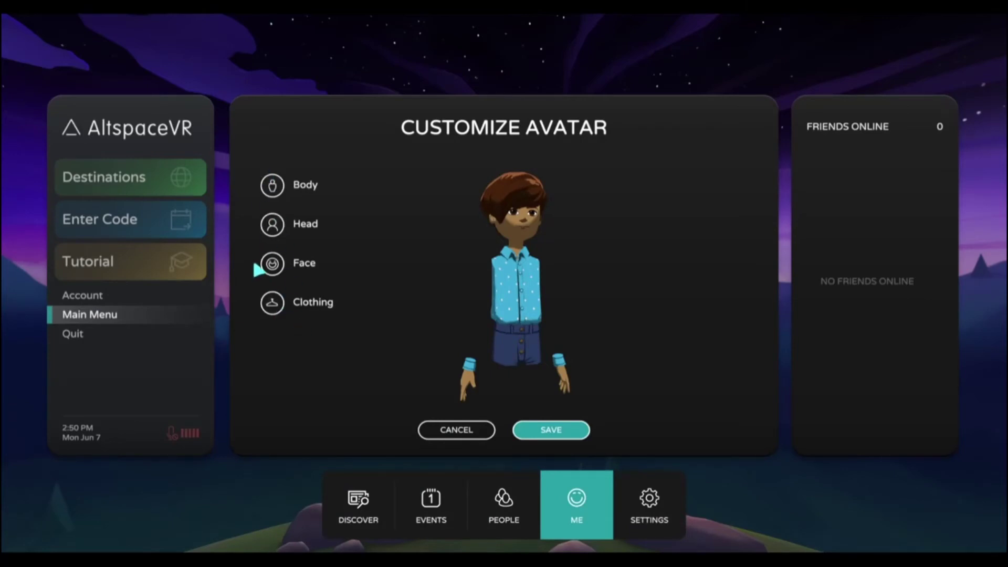
click(101, 190)
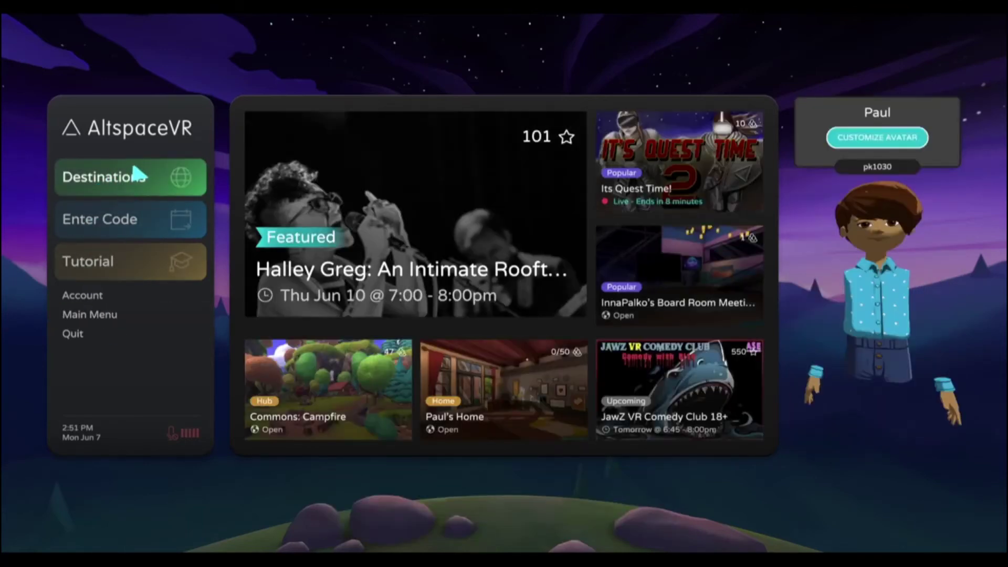
Step: Look over the destination tiles, then switch to the Enter Code page
mouse_move(642, 351)
mouse_move(624, 185)
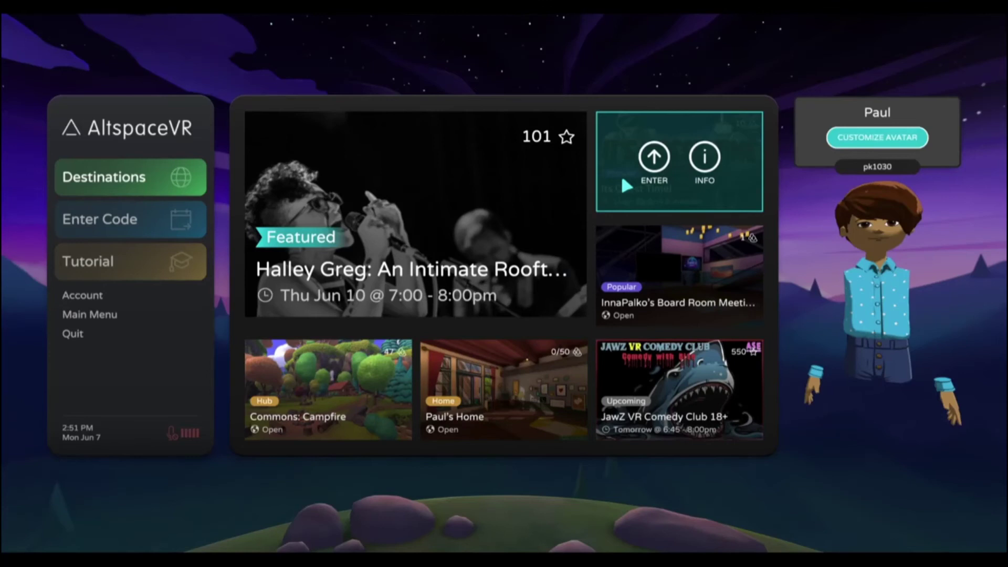
mouse_move(653, 372)
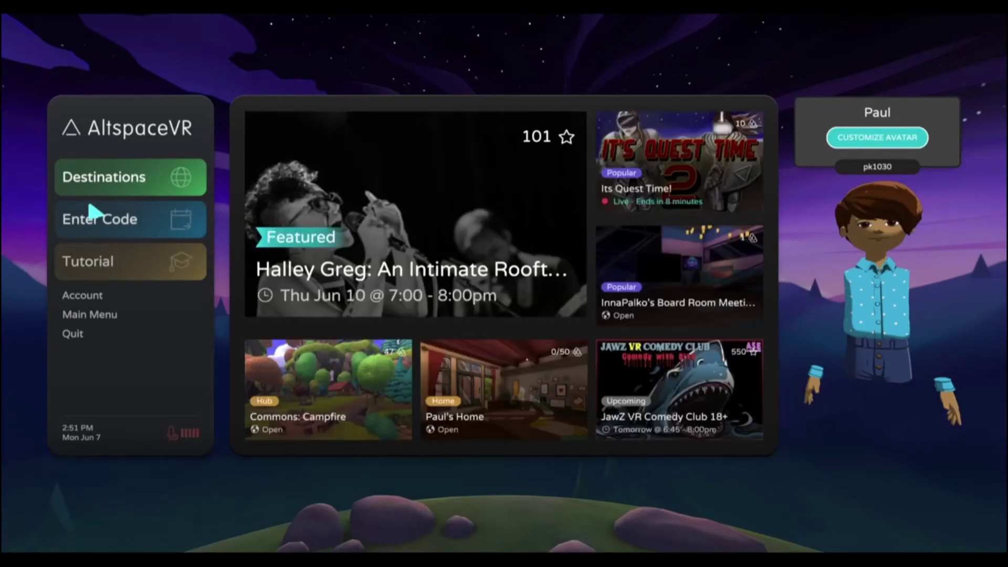
click(113, 219)
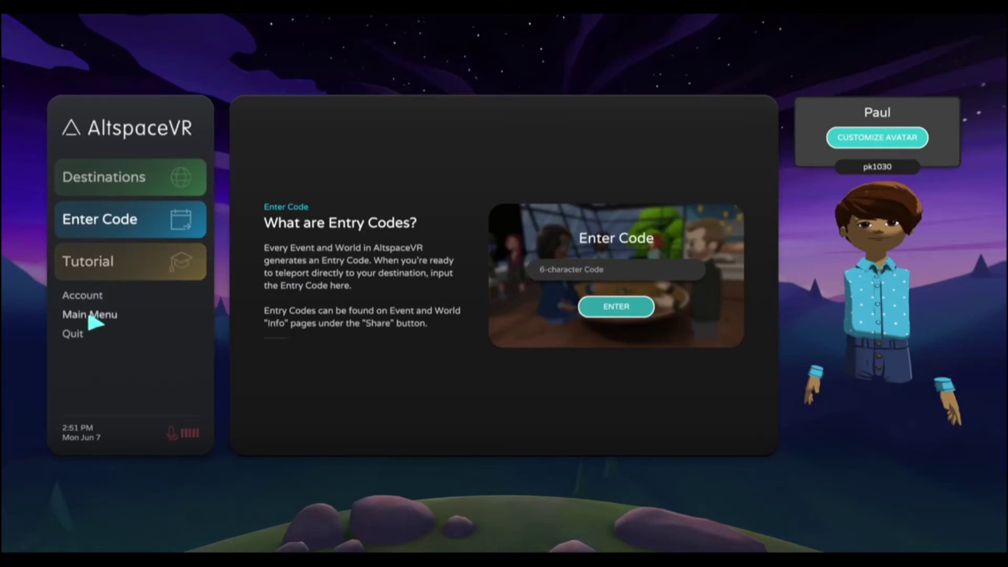
Step: From the Main Menu, open Discover, dismiss its welcome, and view the Events tab
click(90, 317)
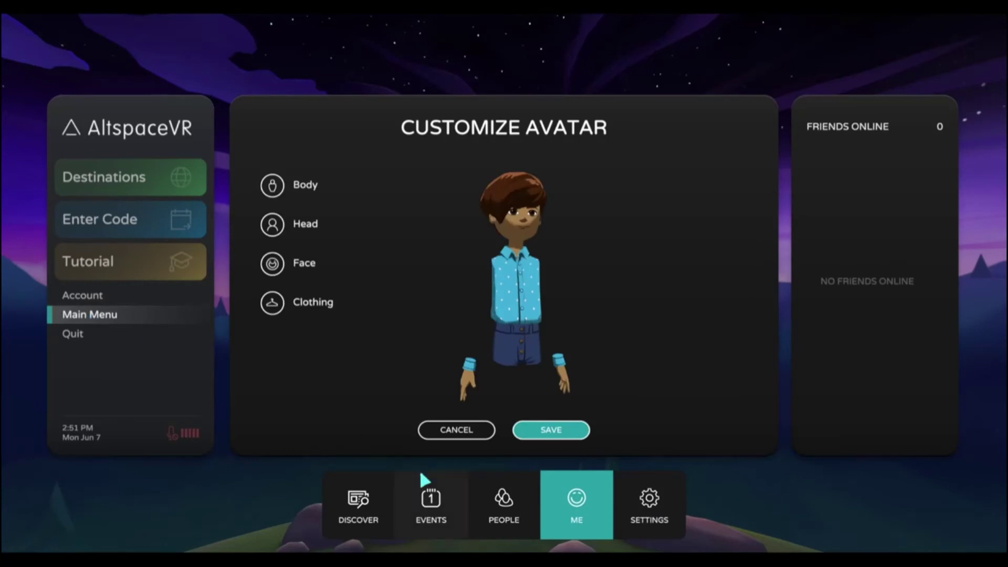
click(358, 517)
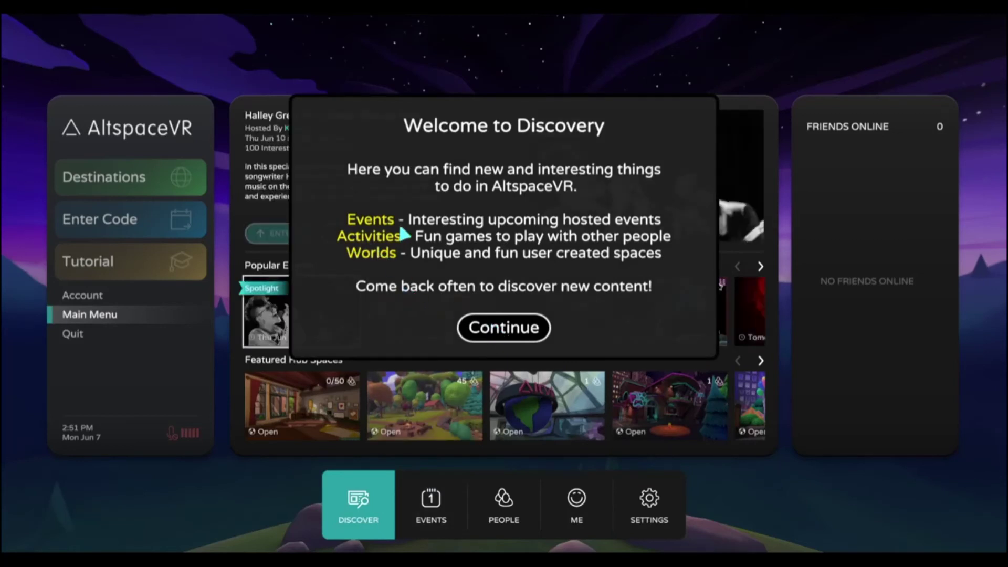
click(510, 331)
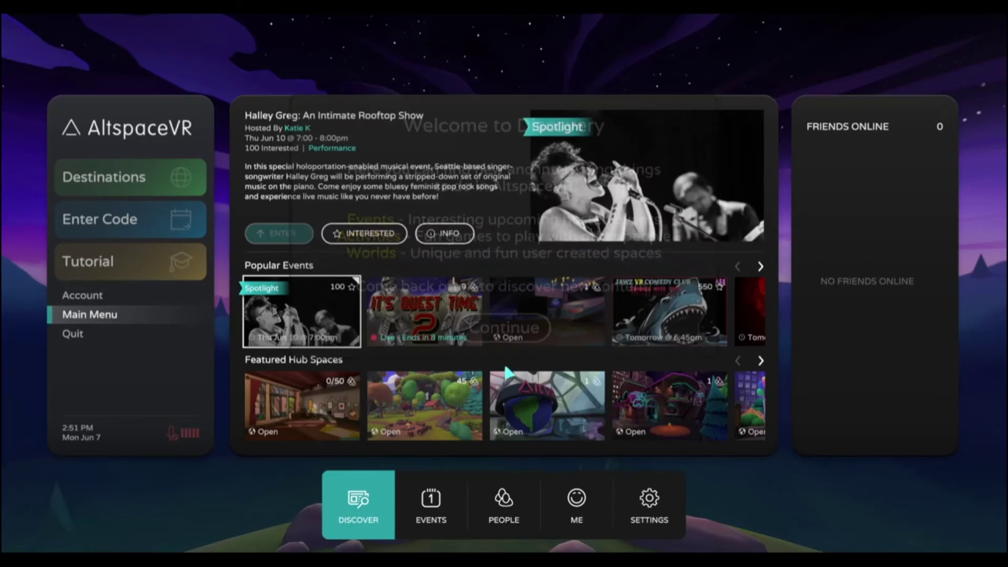
click(427, 517)
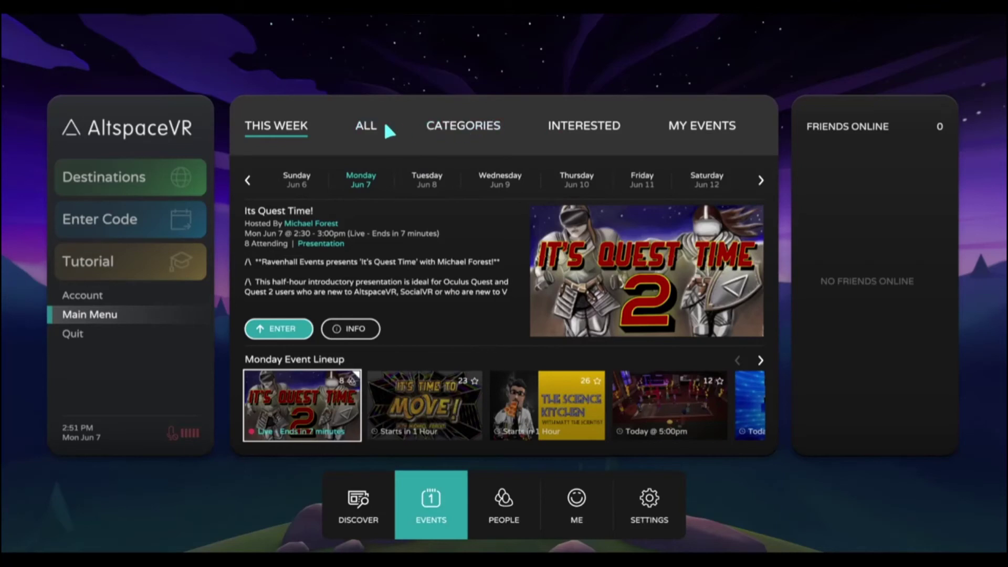
Step: Browse All and Categories, mark Mindfulness Monday EvolVR Meditation as interested, and view Interested events
click(366, 125)
click(458, 127)
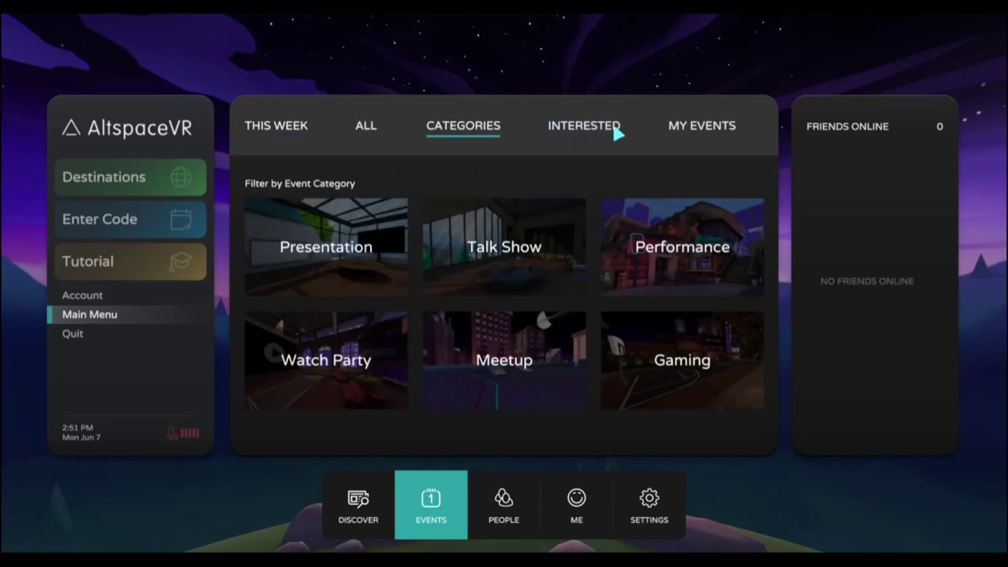
click(377, 131)
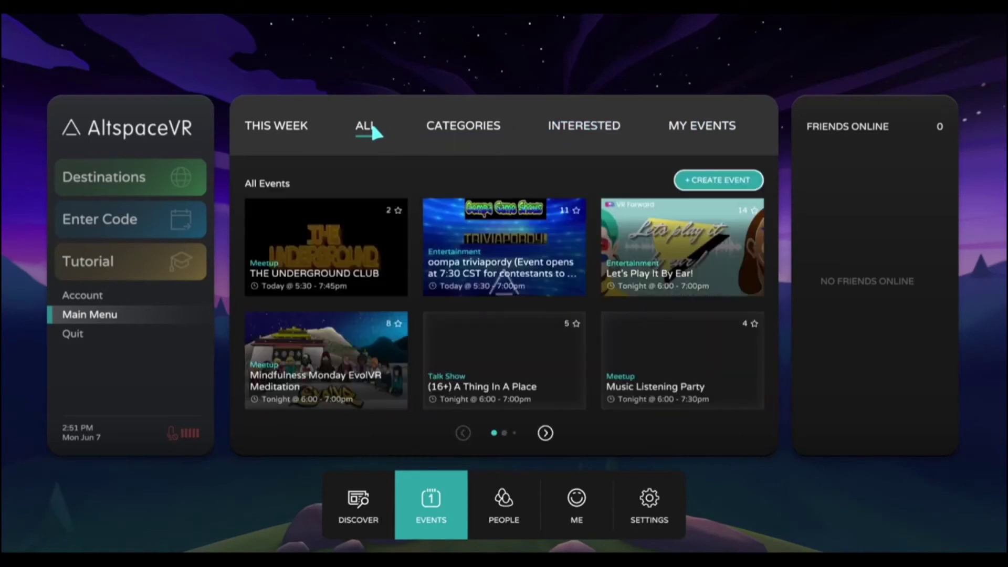
mouse_move(299, 391)
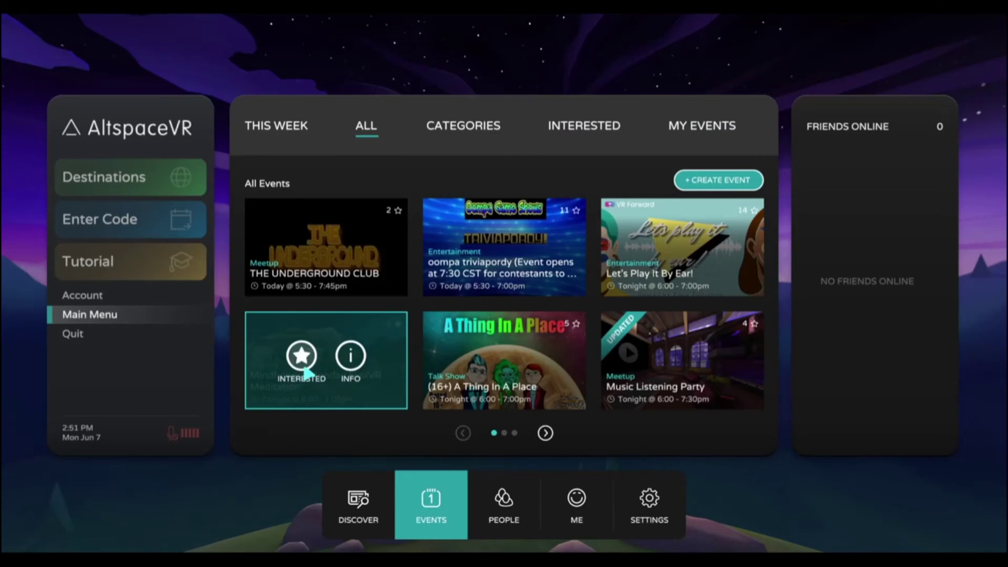
click(309, 360)
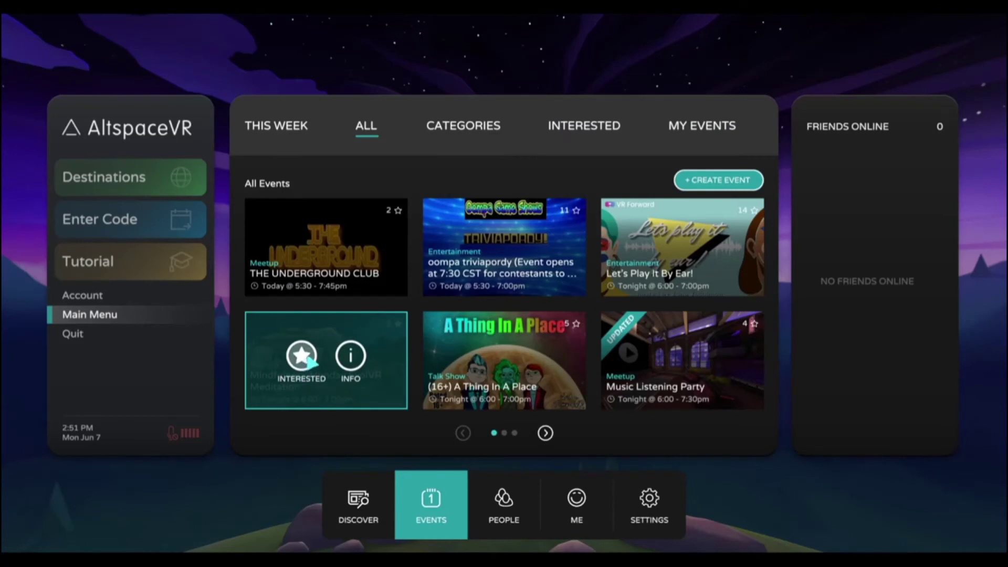
click(577, 135)
mouse_move(289, 212)
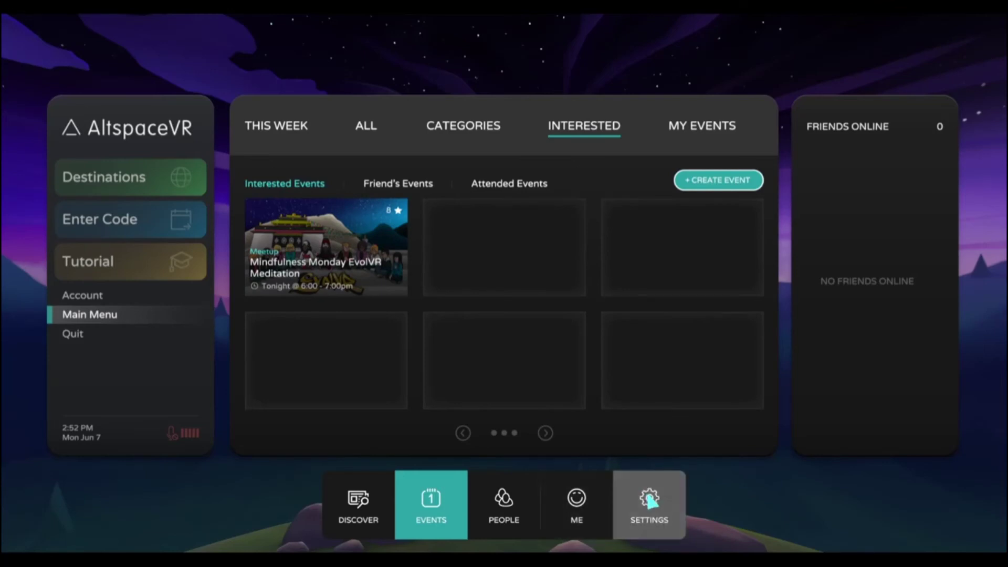
Step: Turn on Enable Worlds Beta in Settings and browse the Featured Worlds, including BRCvr 2021
click(649, 500)
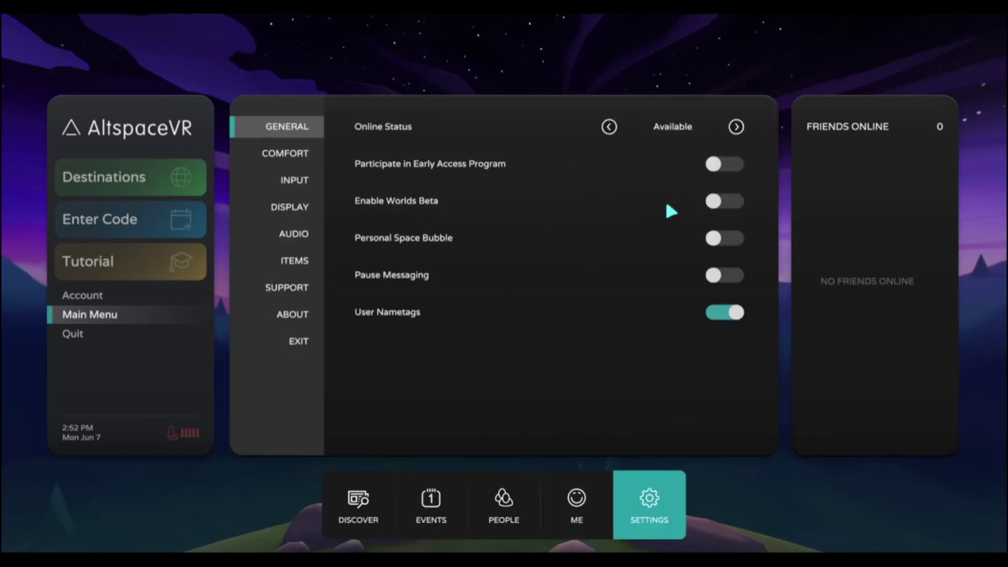
click(720, 203)
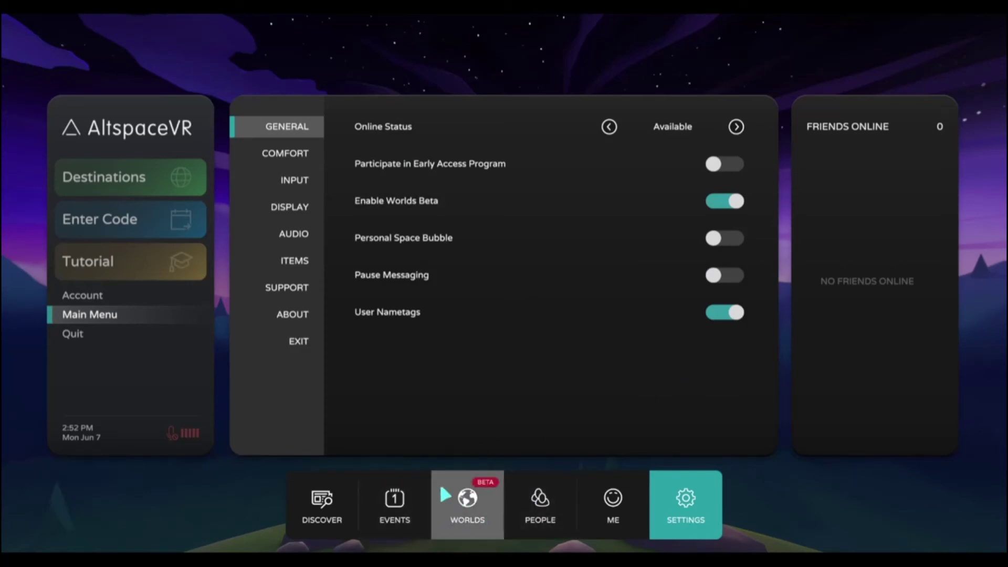
click(467, 509)
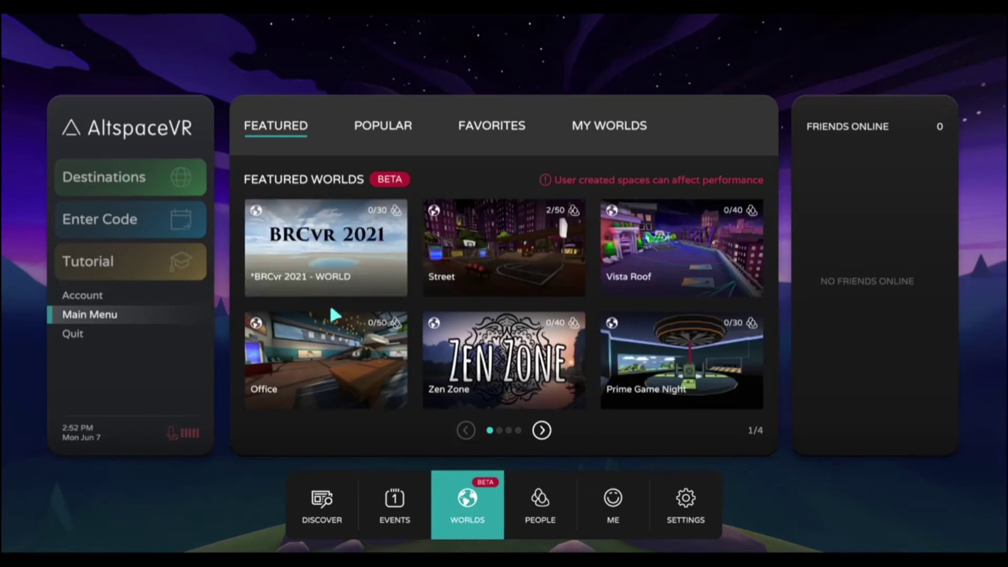
mouse_move(299, 229)
mouse_move(305, 246)
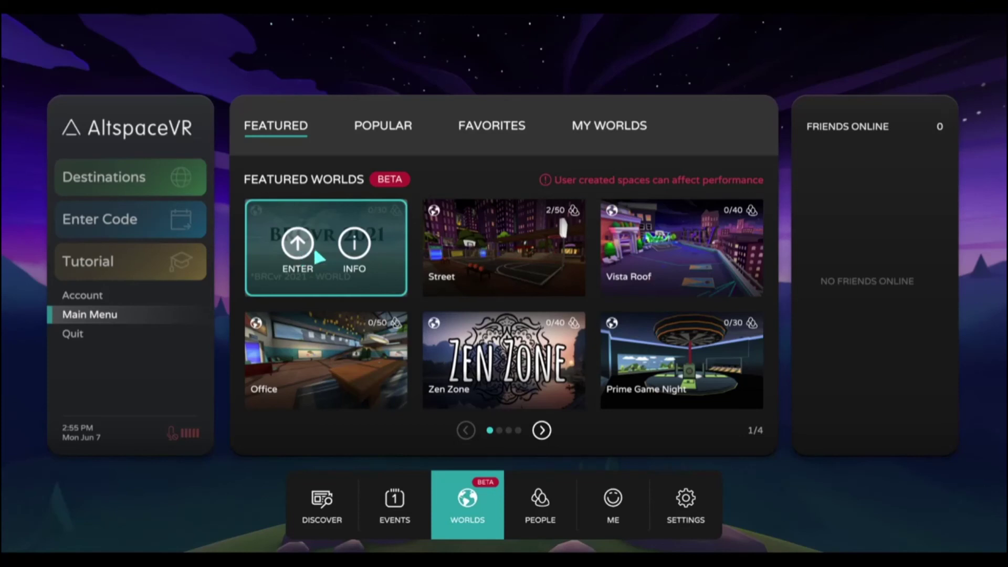
click(356, 249)
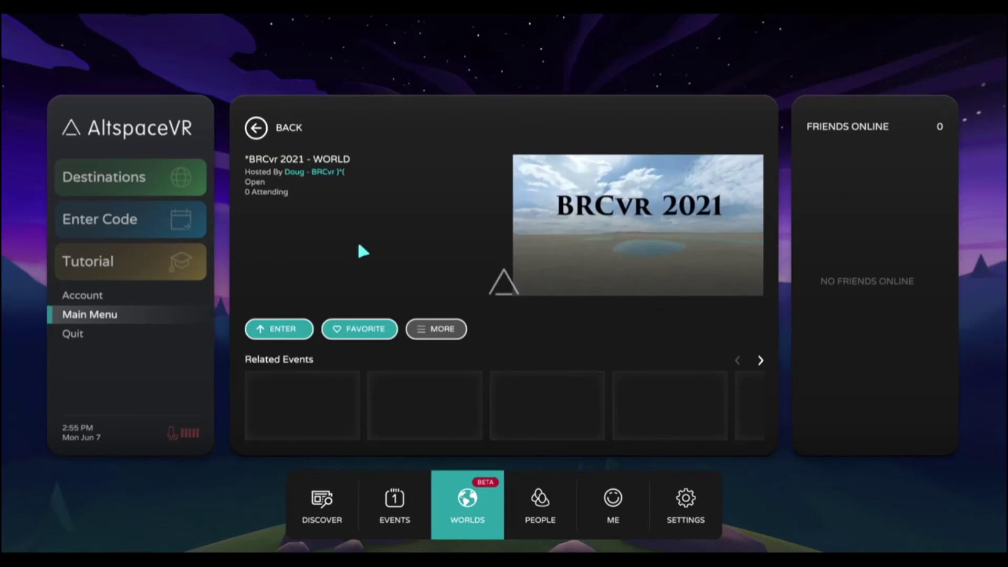
click(442, 331)
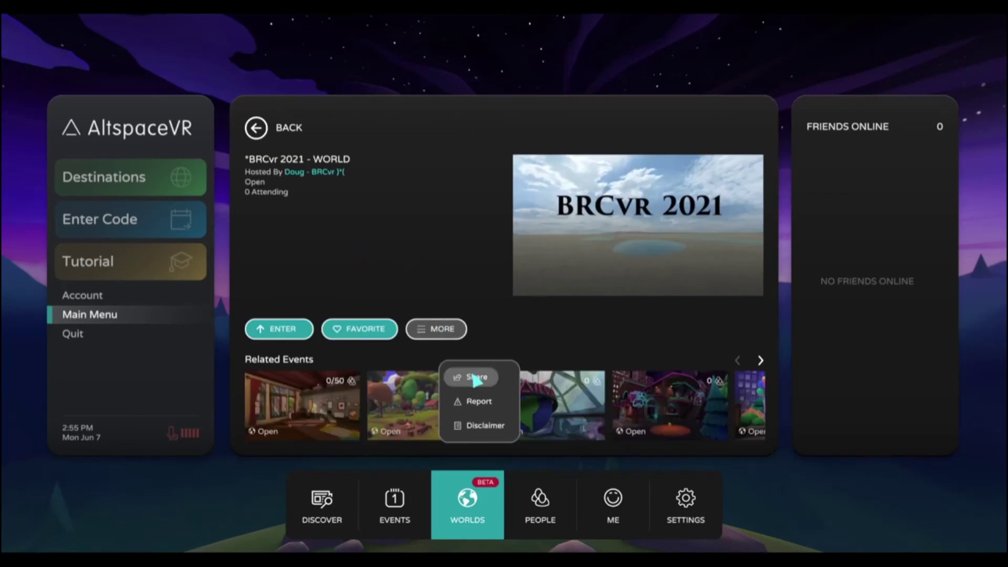
click(476, 378)
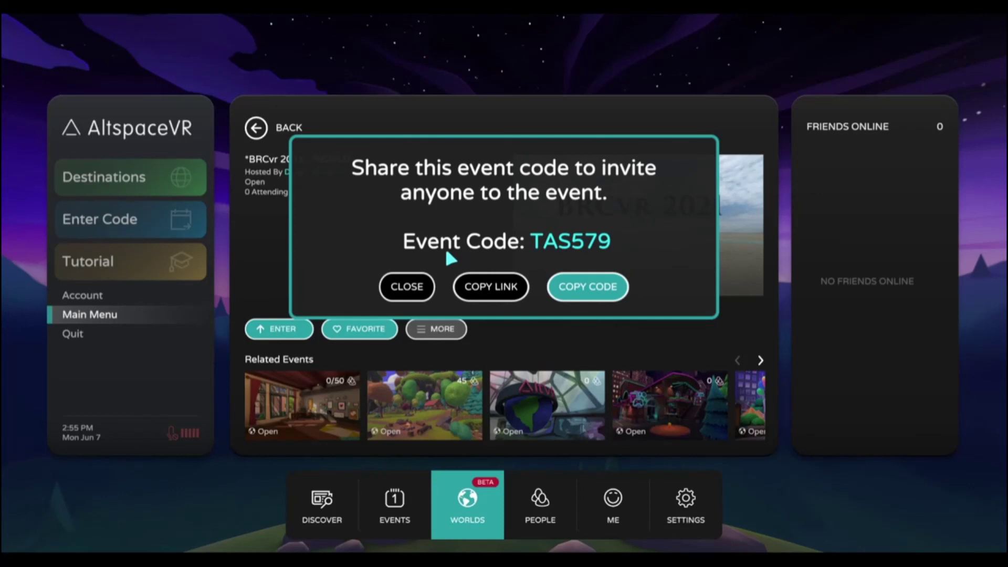
click(405, 286)
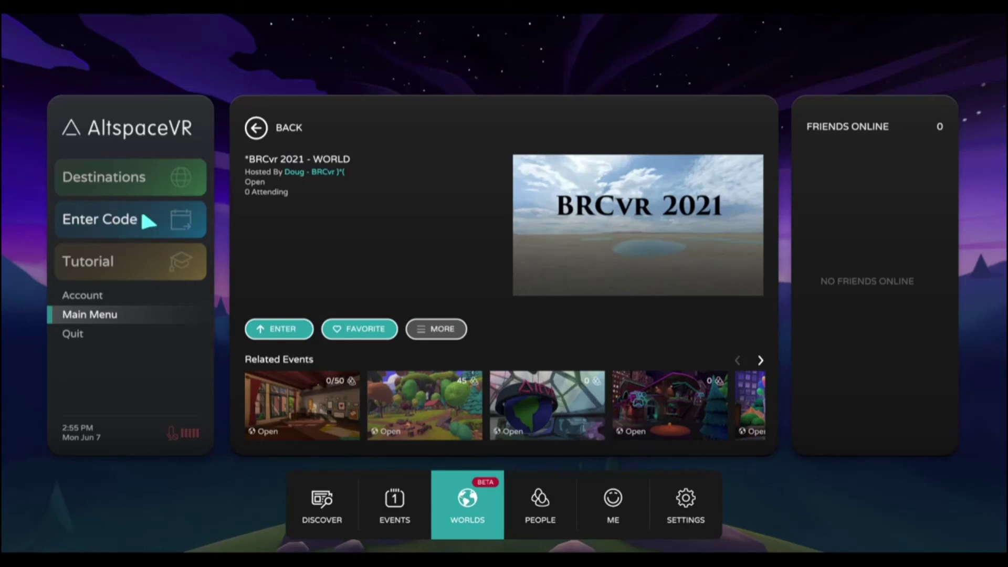
Step: Unfavorite and re-favorite BRCvr 2021, then enter code TAS579 from the Account page to find it
click(346, 330)
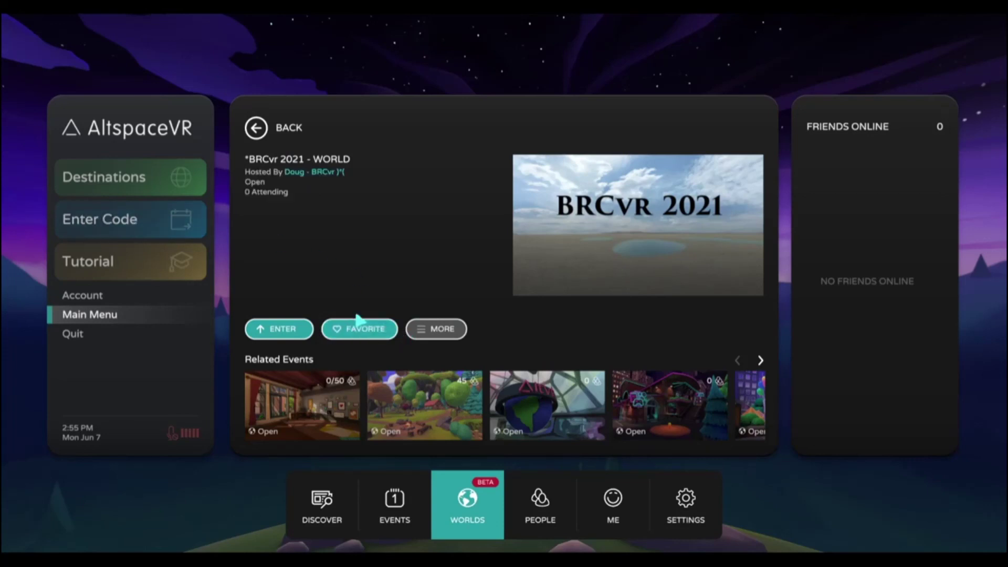
click(347, 329)
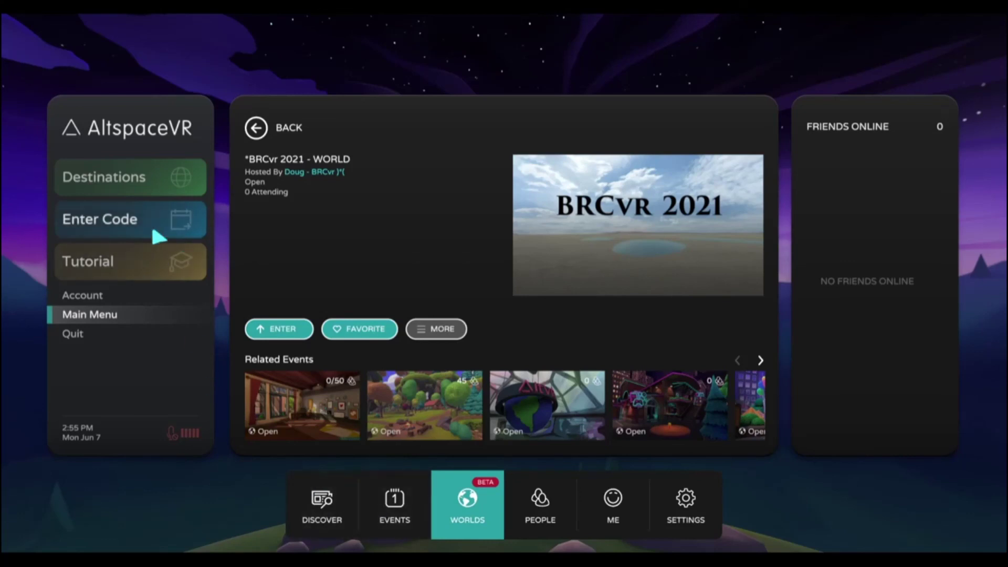
click(102, 295)
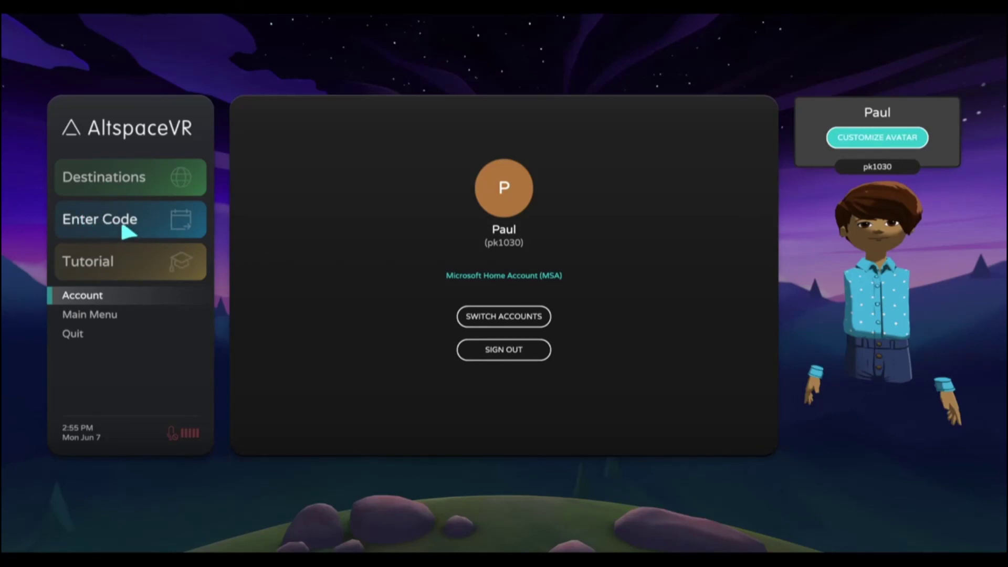
click(128, 231)
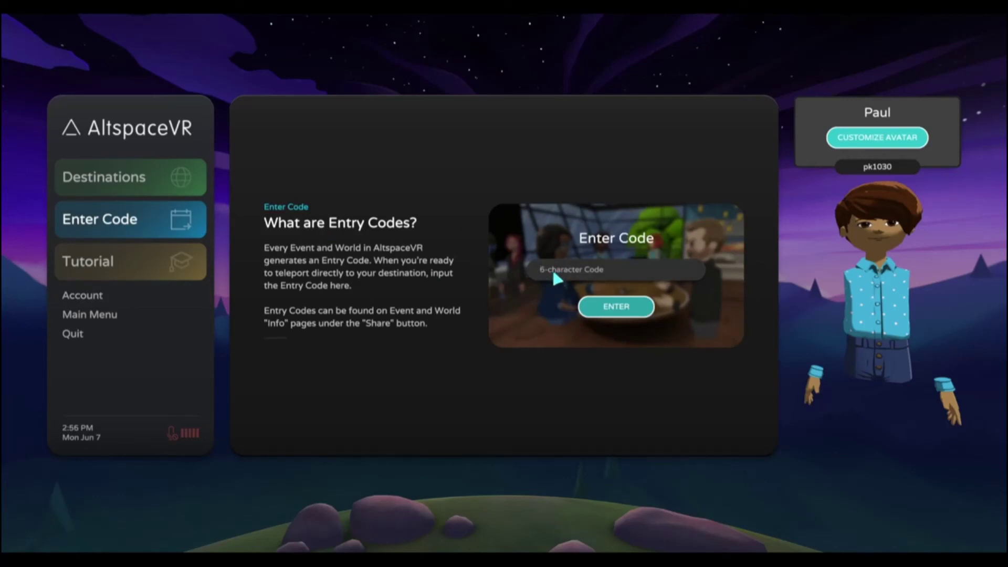
text(TAS579)
click(613, 312)
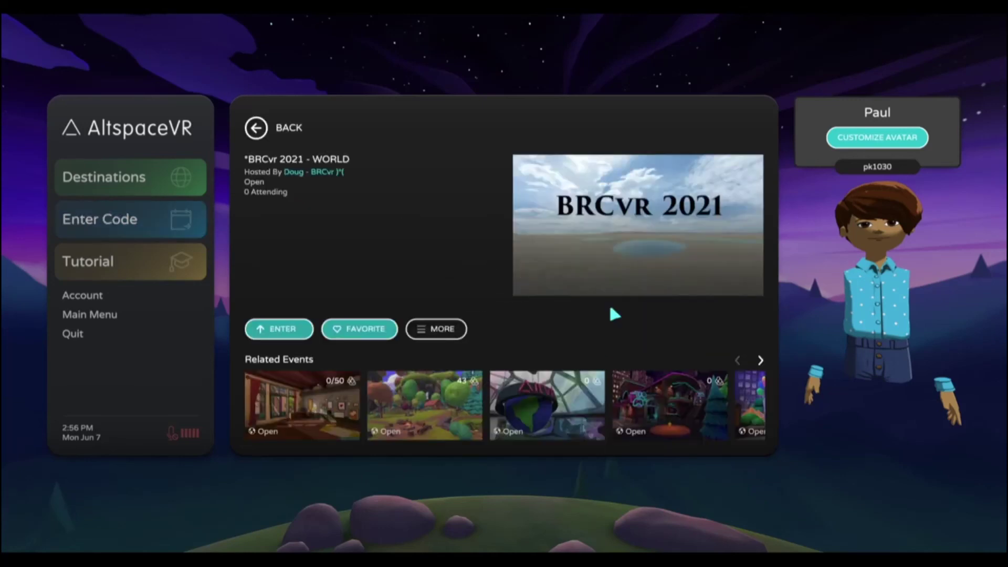
click(279, 331)
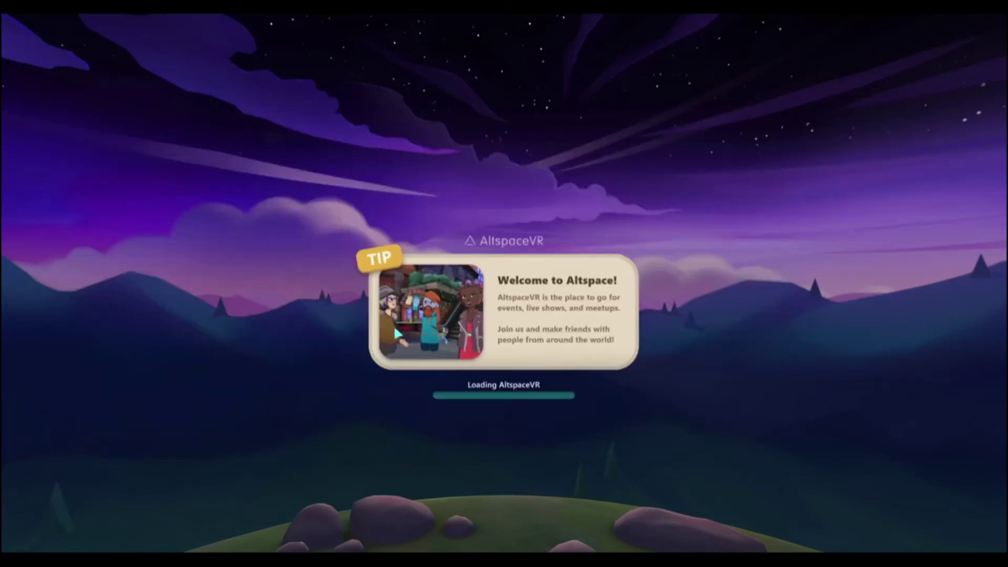